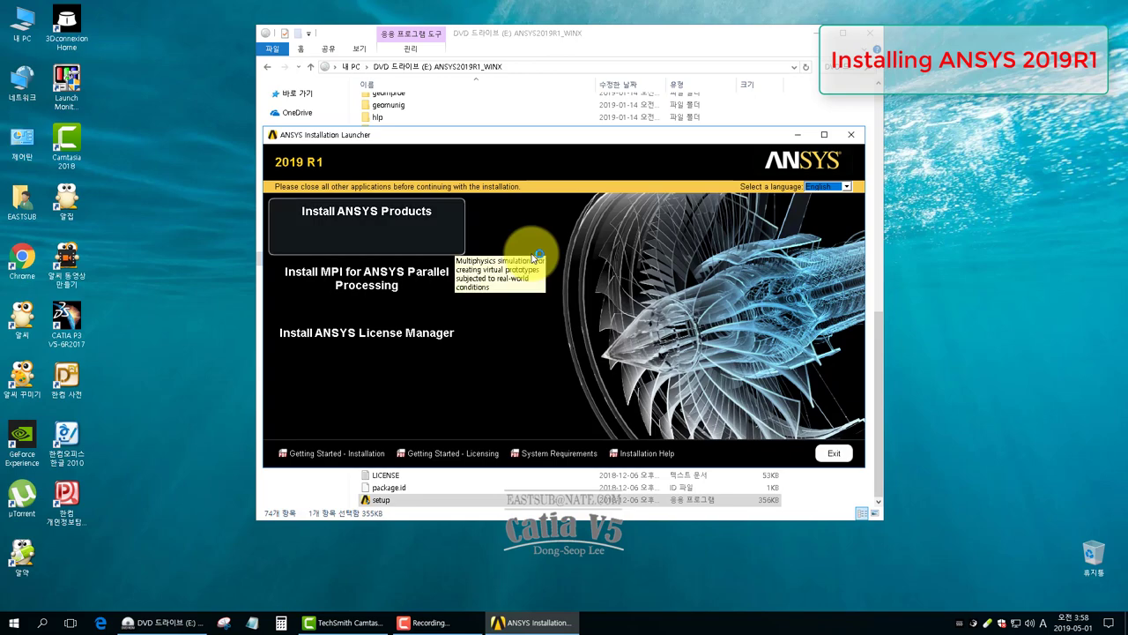
# - Start the ANSYS products installation and set the install directory to D:\Program Files\ANSYS Inc
pyautogui.click(498, 231)
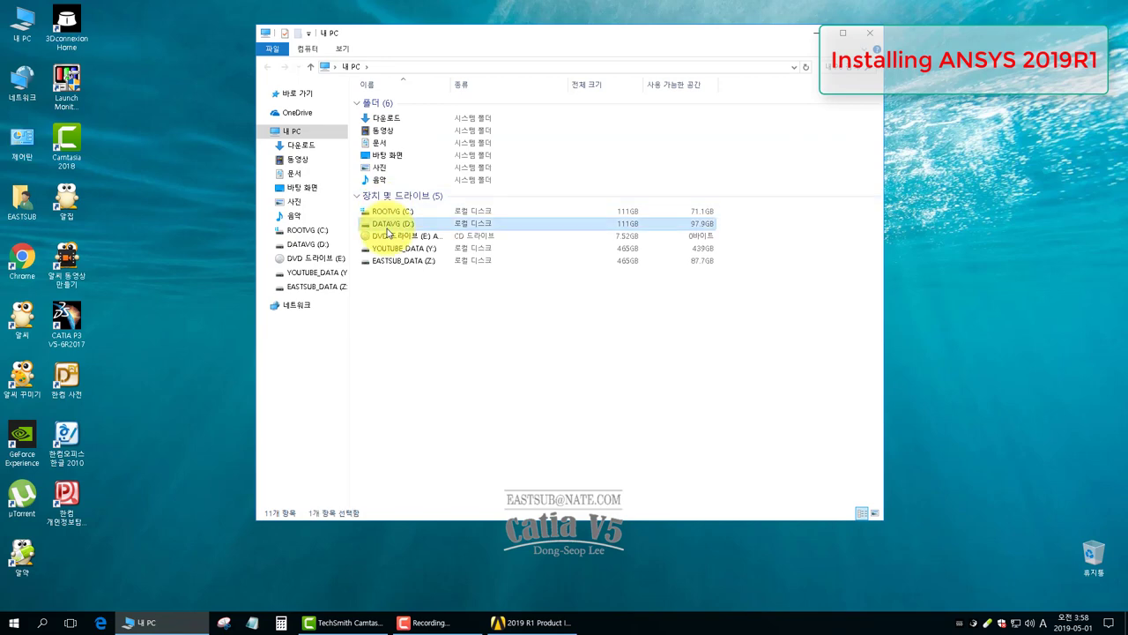
pyautogui.doubleClick(370, 222)
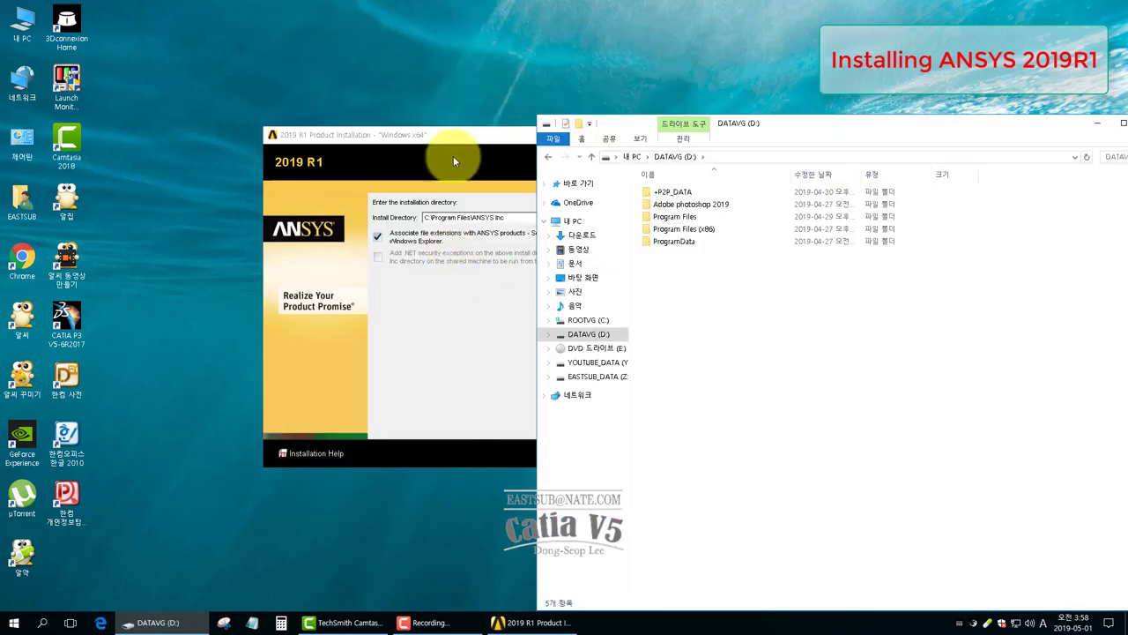
pyautogui.write('D')
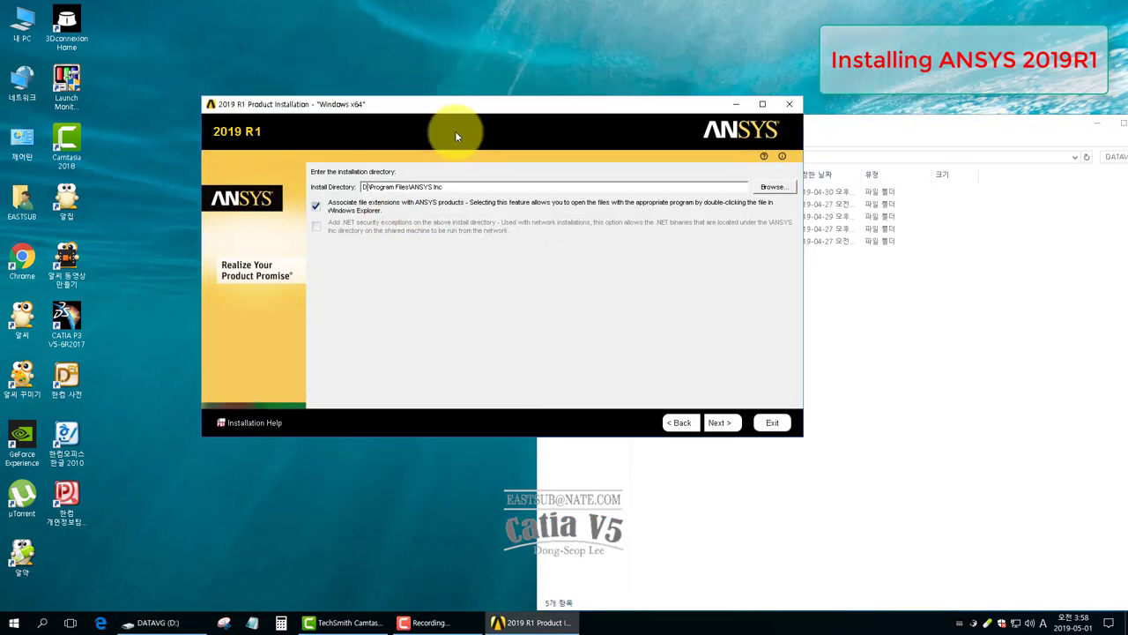
pyautogui.press('Return')
# - Specify localhost as the license server hostname, continue the installation, and close the D: drive file window
pyautogui.press('Return')
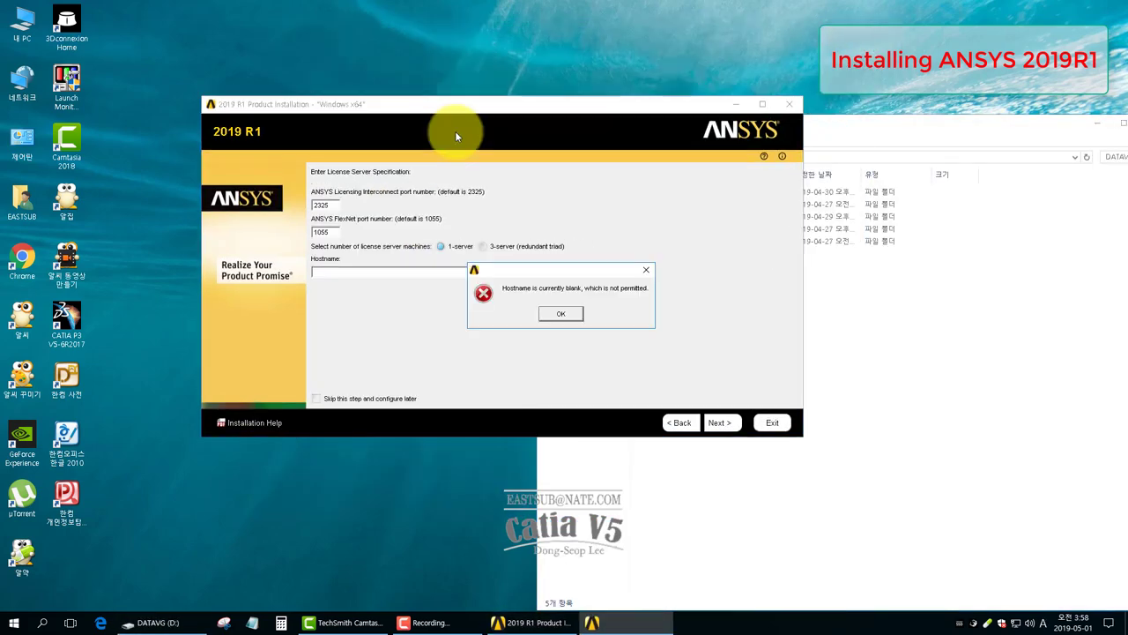
pyautogui.press('Return')
pyautogui.write('localhost')
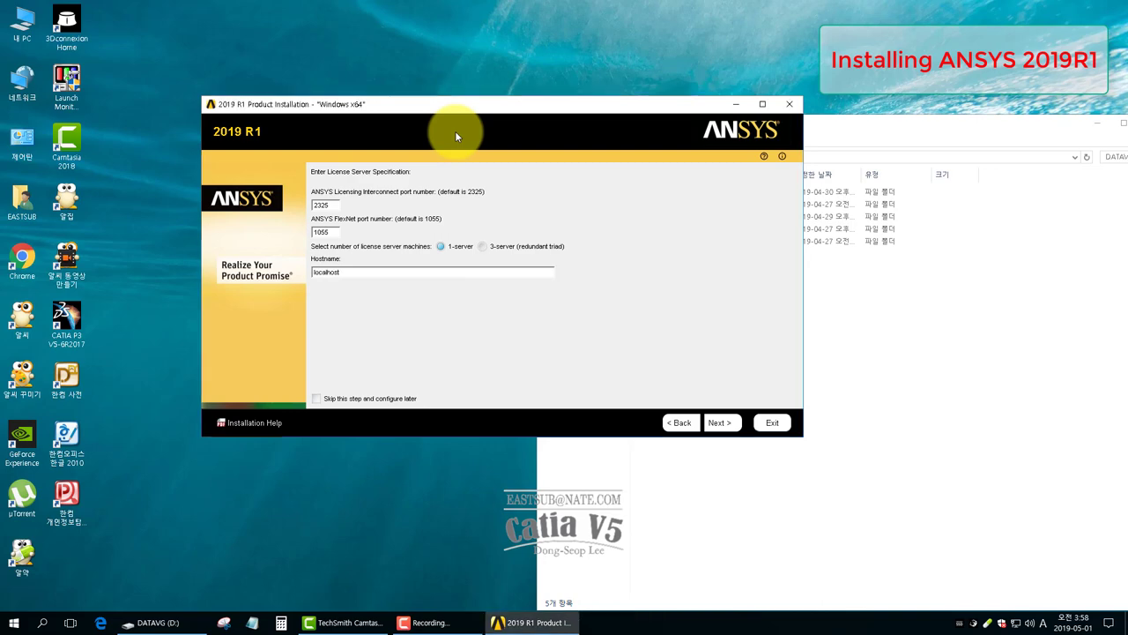
pyautogui.press('Return')
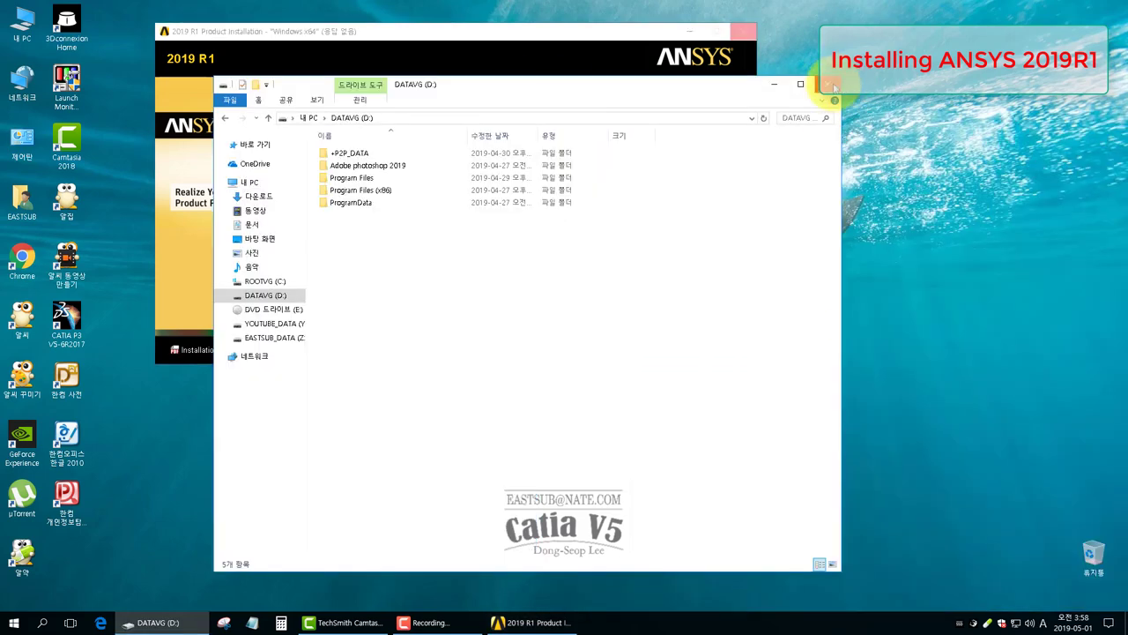
pyautogui.click(824, 103)
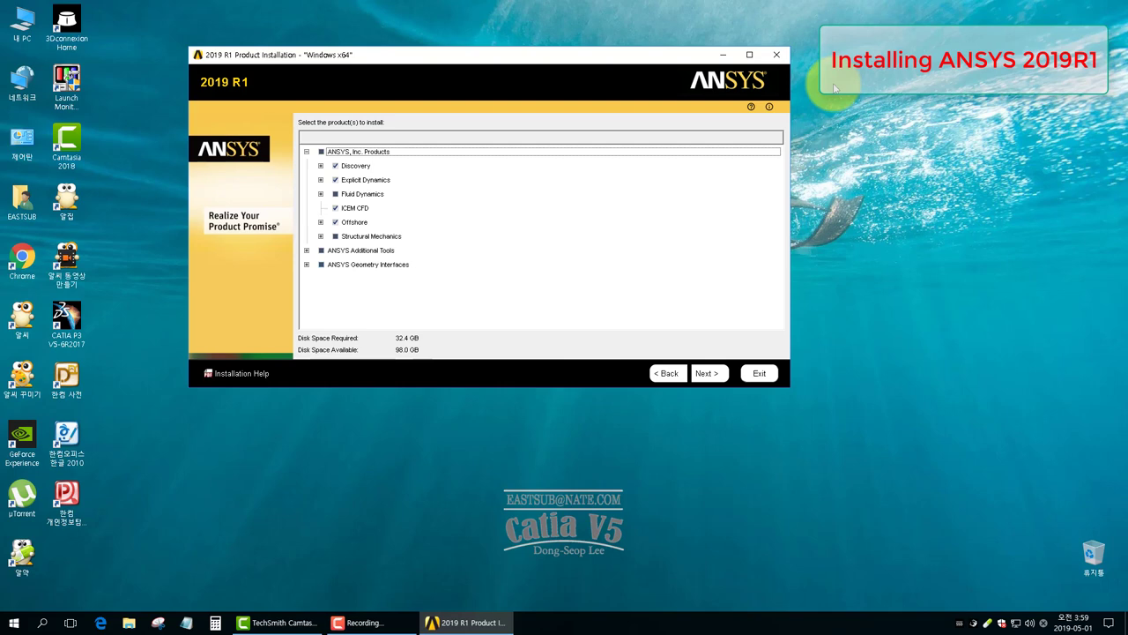
# - Recheck the D: install directory, keep the default product selection, and start installing the reviewed ANSYS products
pyautogui.press('Return')
pyautogui.press('Return')
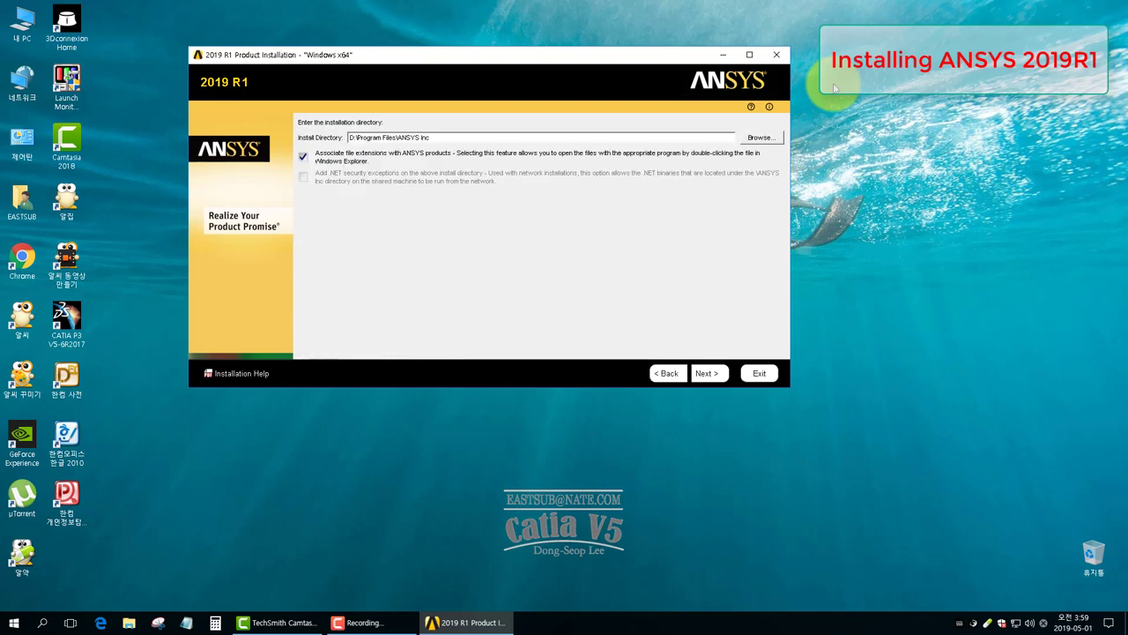
pyautogui.hotkey('alt', 'b')
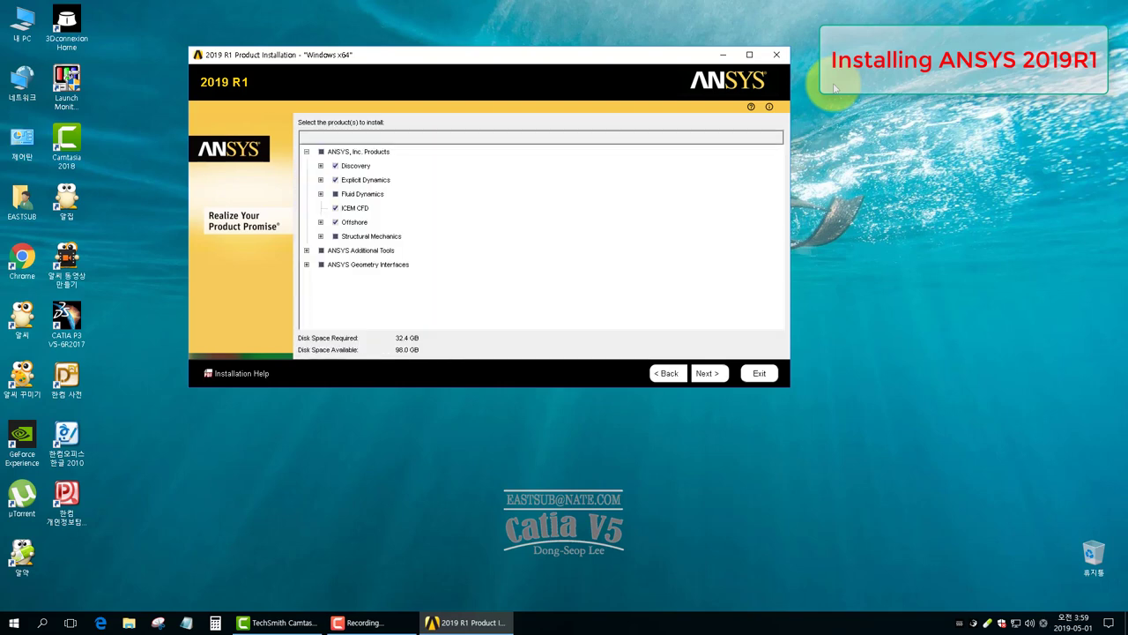
pyautogui.press('Return')
pyautogui.press('Return')
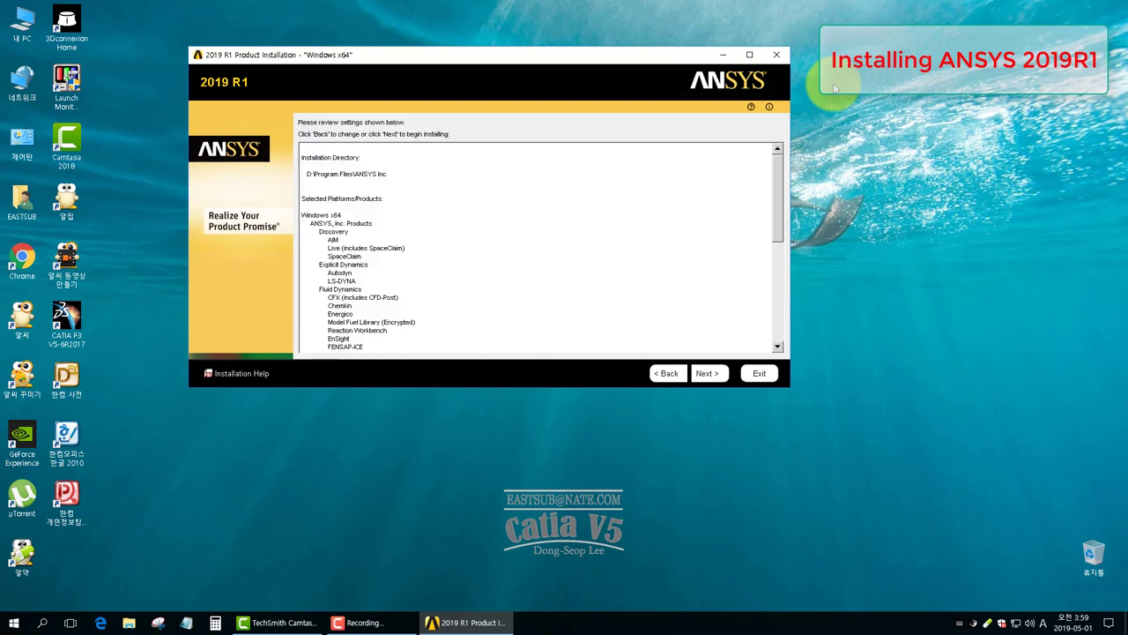
pyautogui.press('Return')
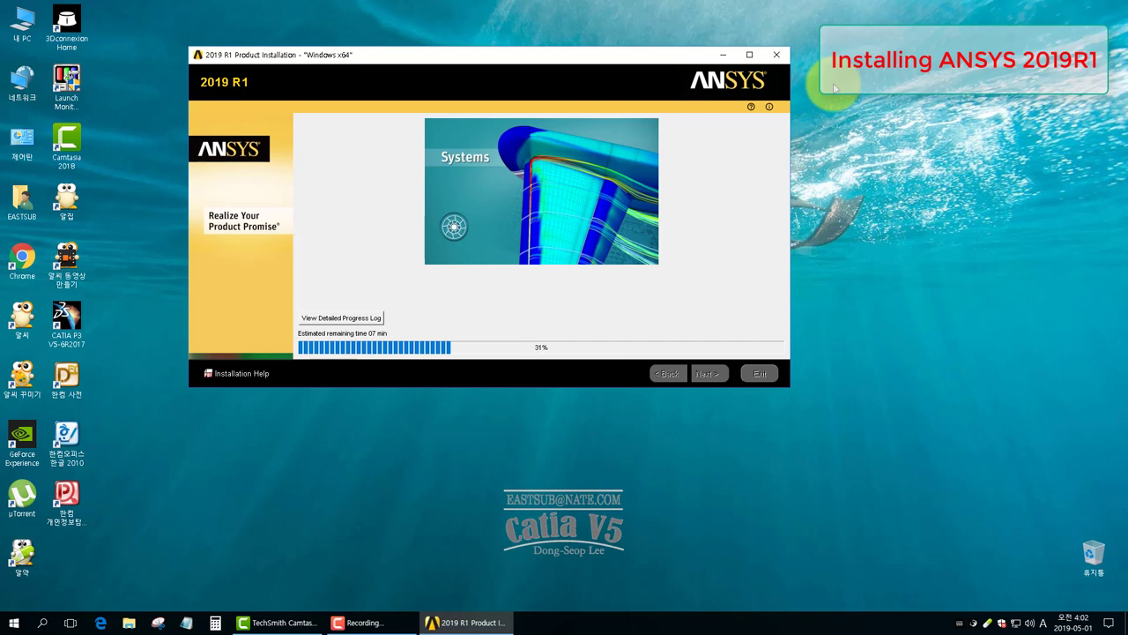
# - Examine the ANSYS Inc folder under Program Files on drive D: beside the running installer, and close the file window
pyautogui.moveTo(619, 56); pyautogui.dragTo(834, 88)
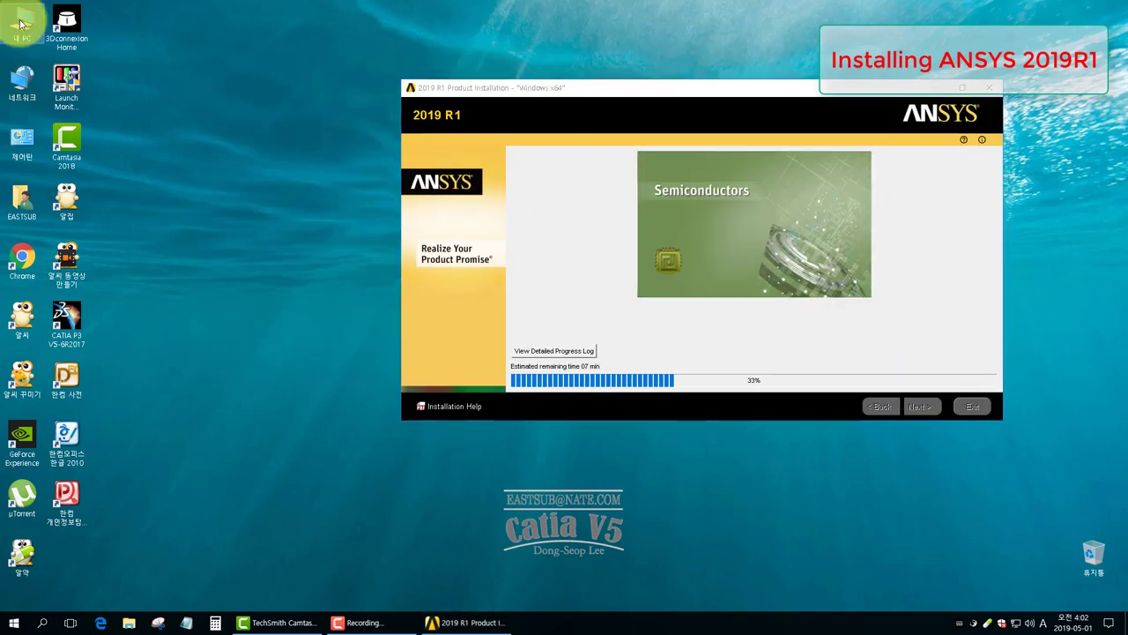
pyautogui.doubleClick(22, 25)
pyautogui.moveTo(838, 571); pyautogui.dragTo(465, 453)
pyautogui.moveTo(353, 83); pyautogui.dragTo(236, 60)
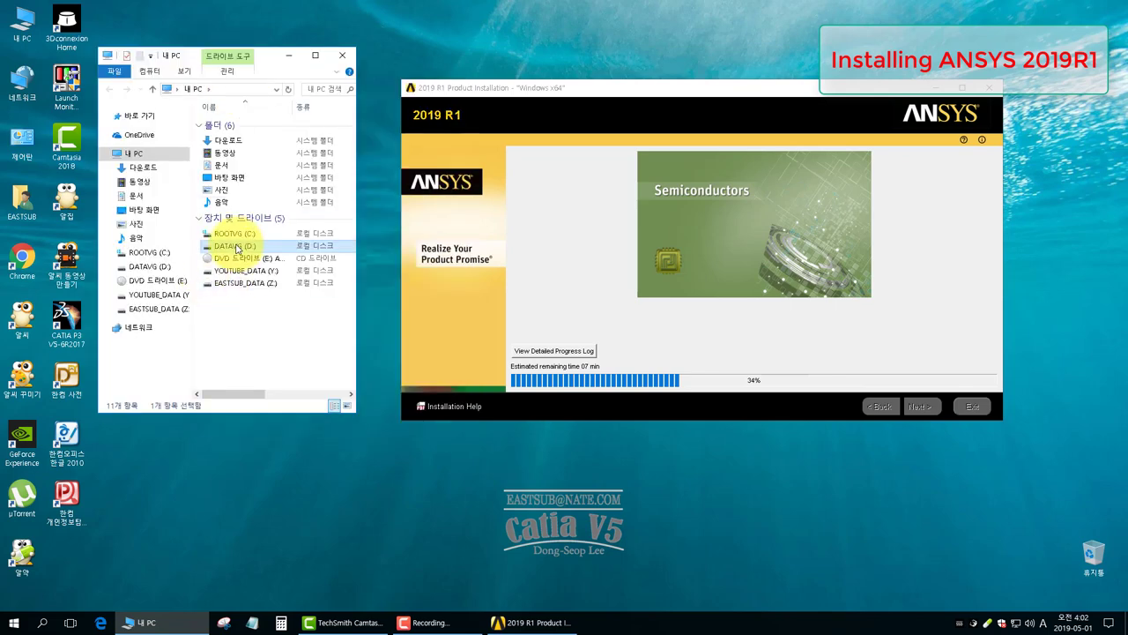
pyautogui.doubleClick(236, 250)
pyautogui.doubleClick(256, 148)
pyautogui.click(154, 89)
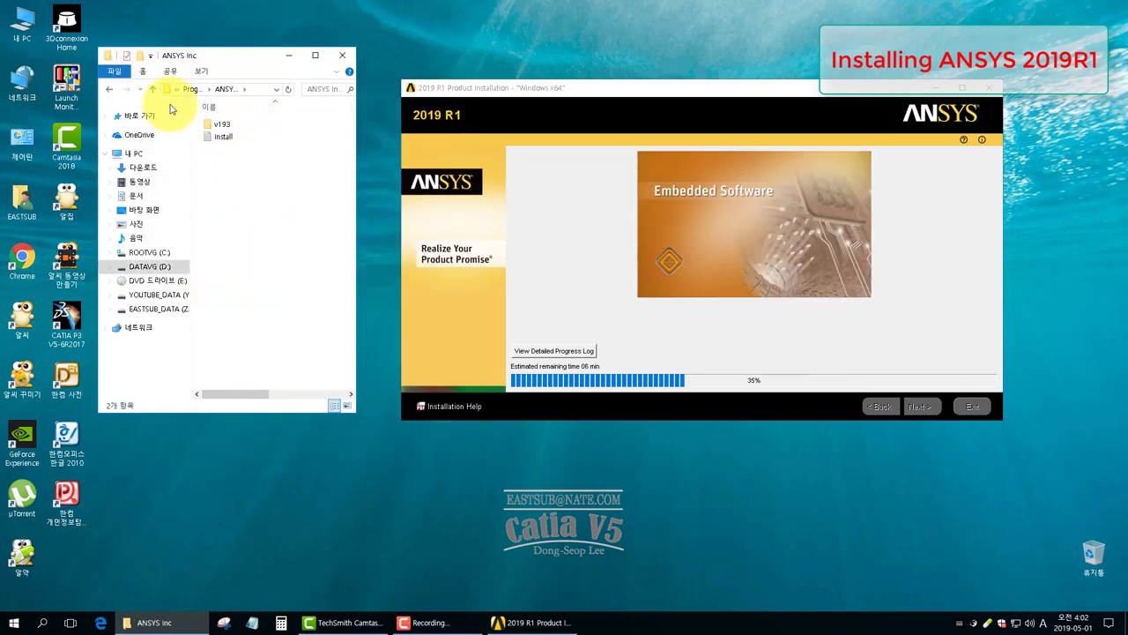
pyautogui.moveTo(649, 123); pyautogui.dragTo(614, 92)
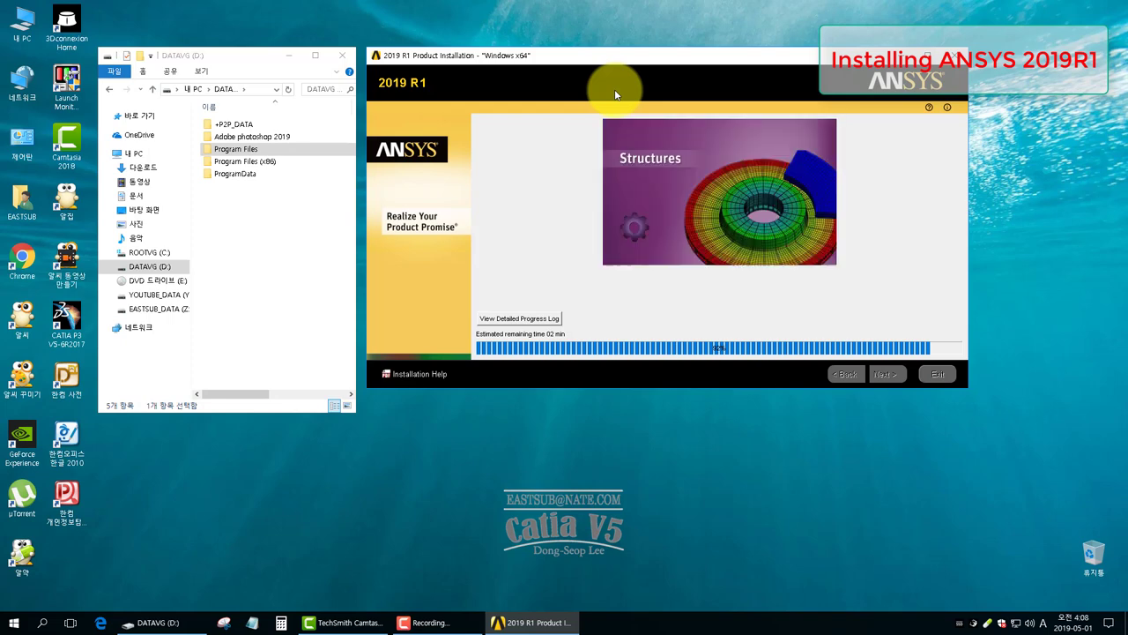
pyautogui.click(342, 55)
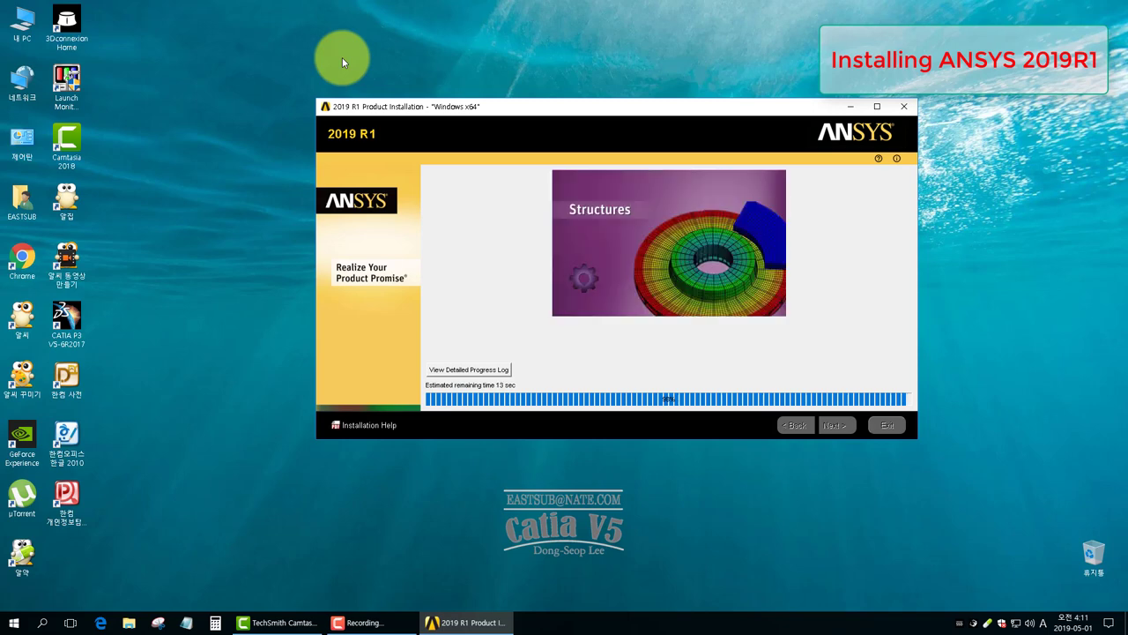
# - Exit the completed product installer and the installation launcher, closing the survey web page
pyautogui.press('Return')
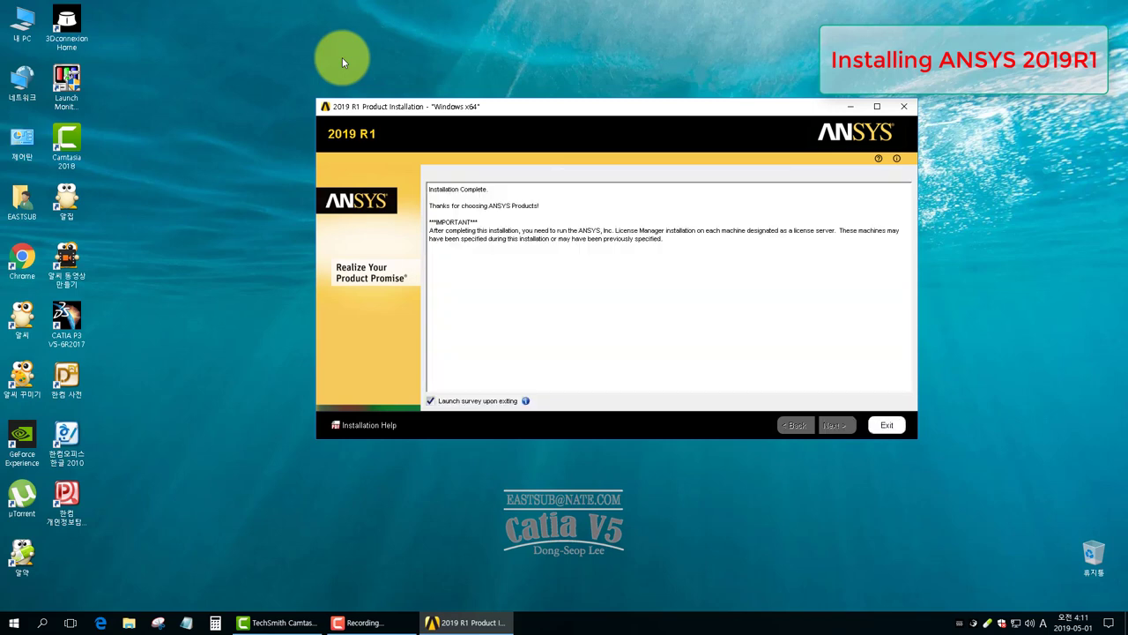
pyautogui.click(887, 425)
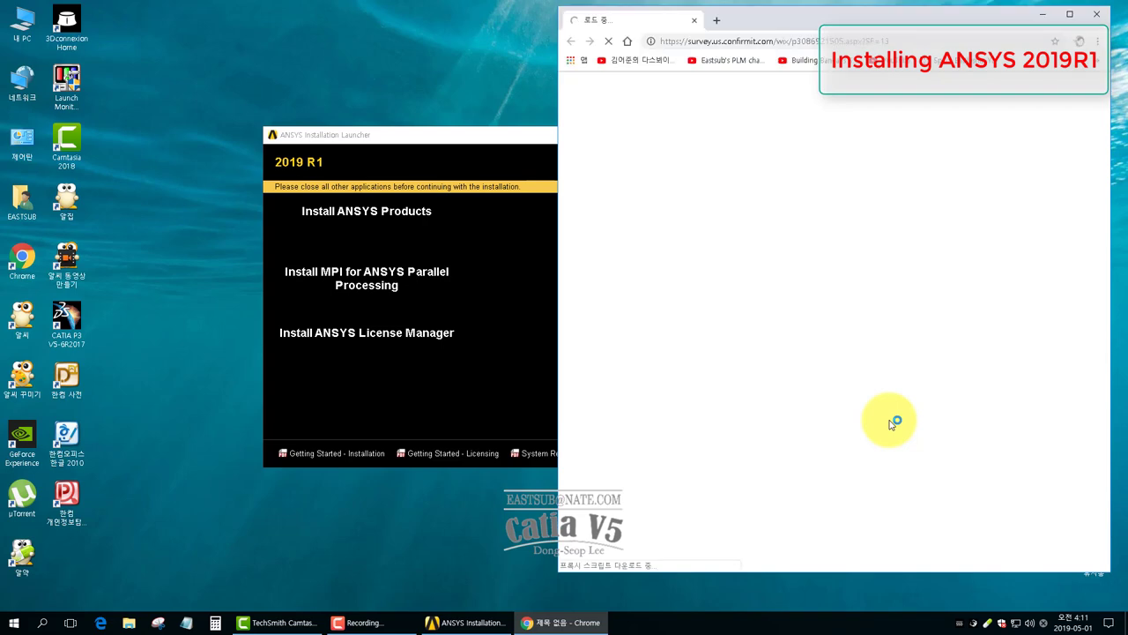
pyautogui.hotkey('alt', 'F4')
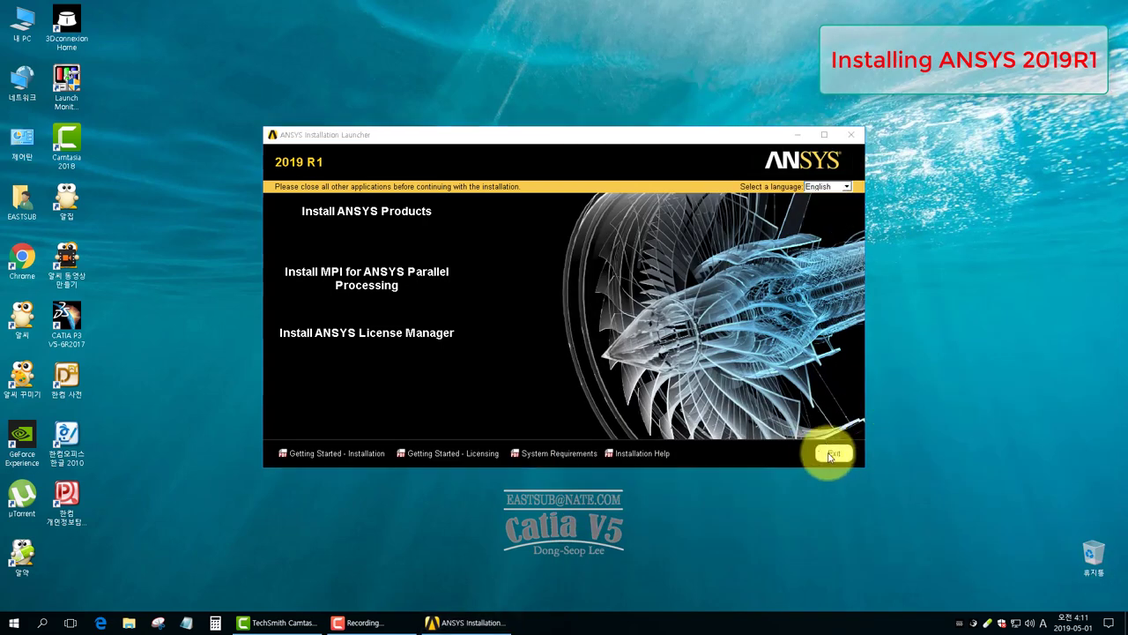
pyautogui.click(834, 453)
# - Show the available commands for the DVD drive (E:) in the file browser and close its window
pyautogui.press('super+e')
pyautogui.rightClick(679, 273)
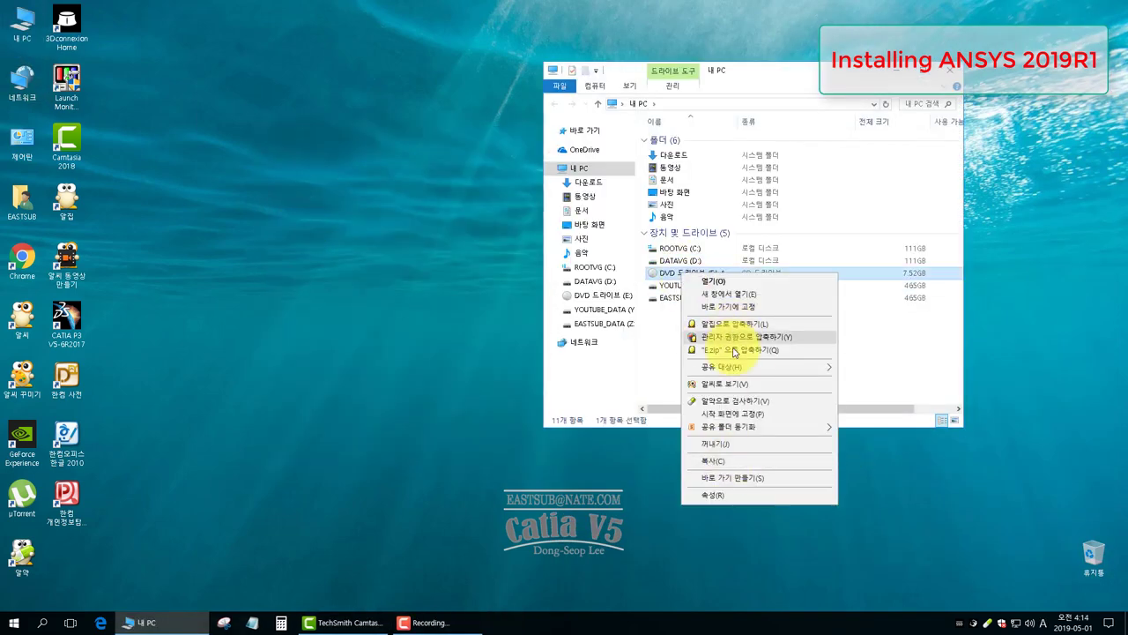
pyautogui.click(958, 86)
# - Launch Workbench 2019 R1 and add a Geometry component system to the empty project schematic
pyautogui.press('super')
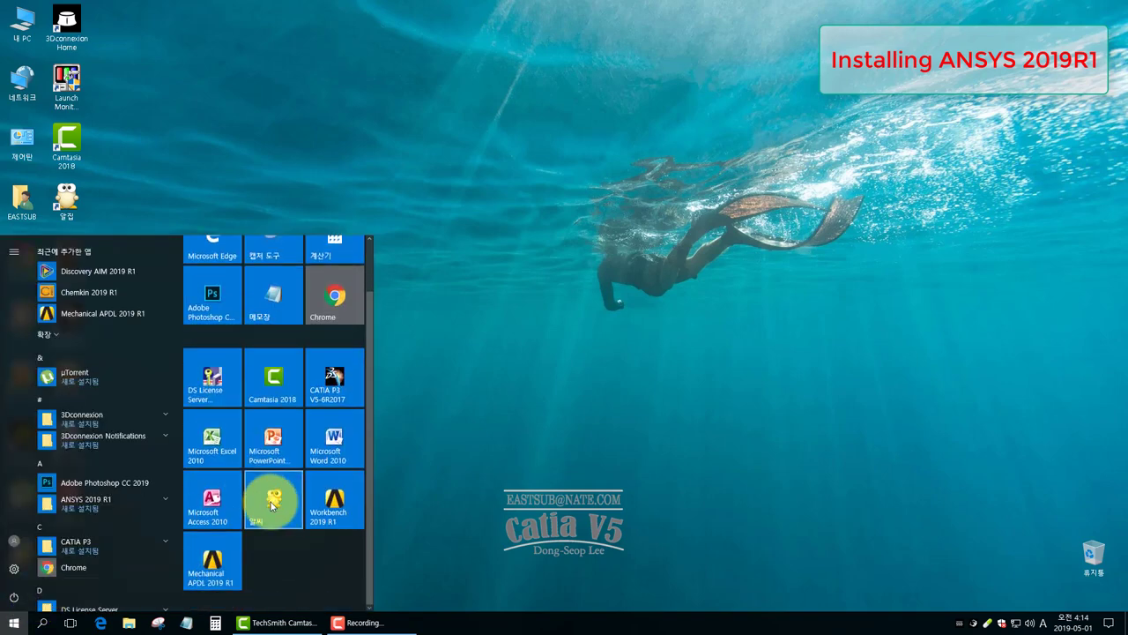
pyautogui.click(333, 498)
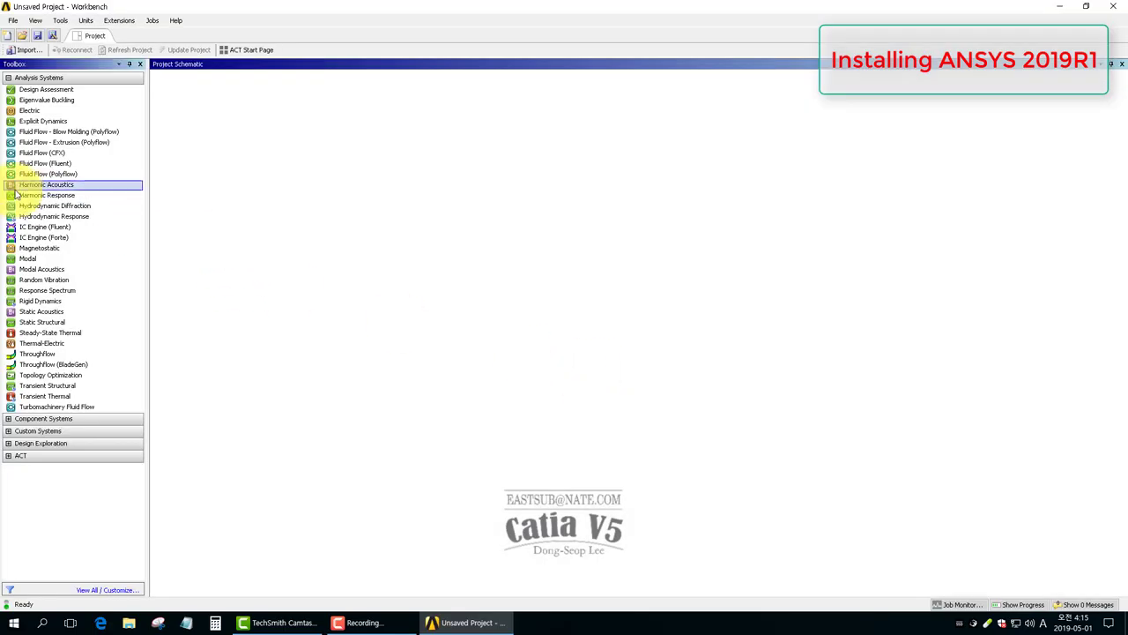
pyautogui.click(50, 364)
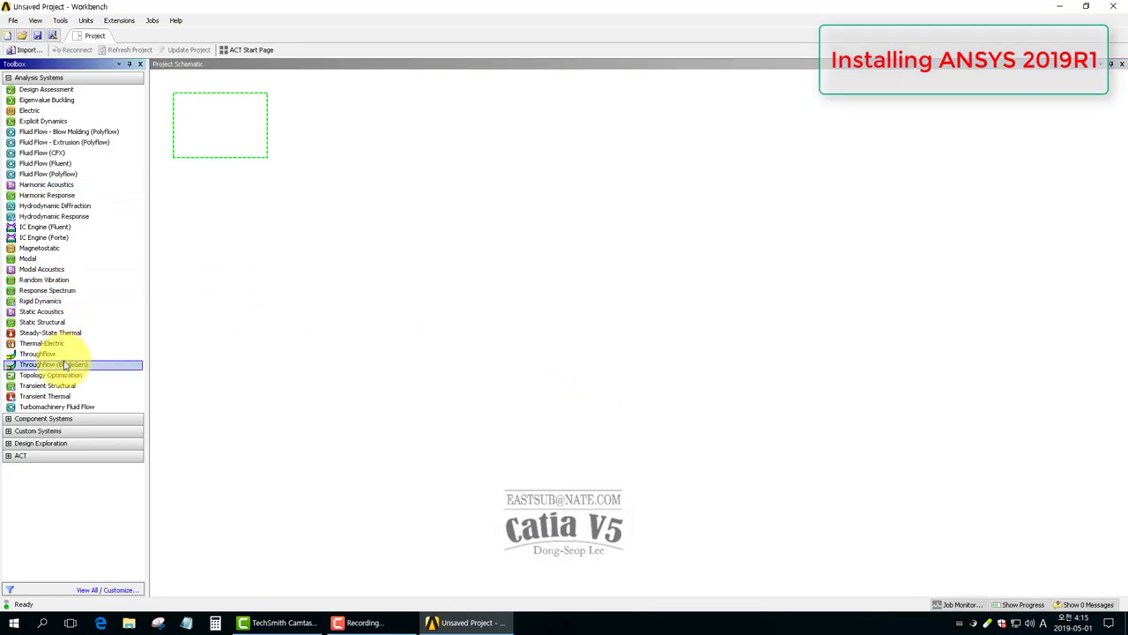
pyautogui.click(45, 416)
pyautogui.scroll(-5, 76, 352)
pyautogui.moveTo(33, 314); pyautogui.dragTo(202, 169)
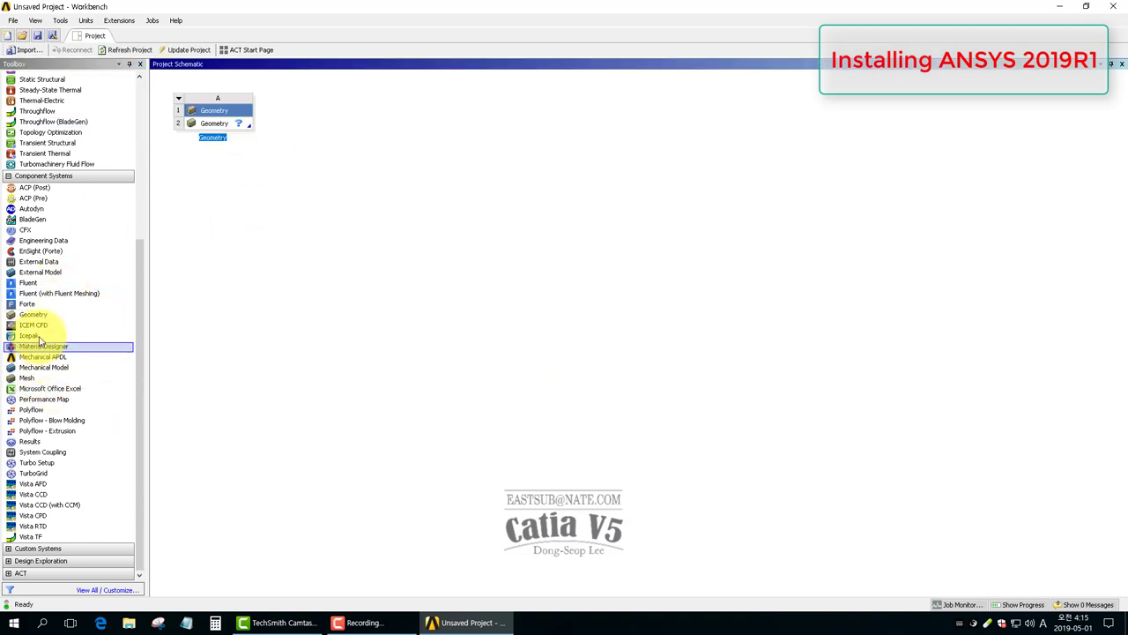
# - Add Mechanical Model and Engineering Data systems, and link the standalone Engineering Data and Geometry cells to the Mechanical Model
pyautogui.scroll(2, 35, 442)
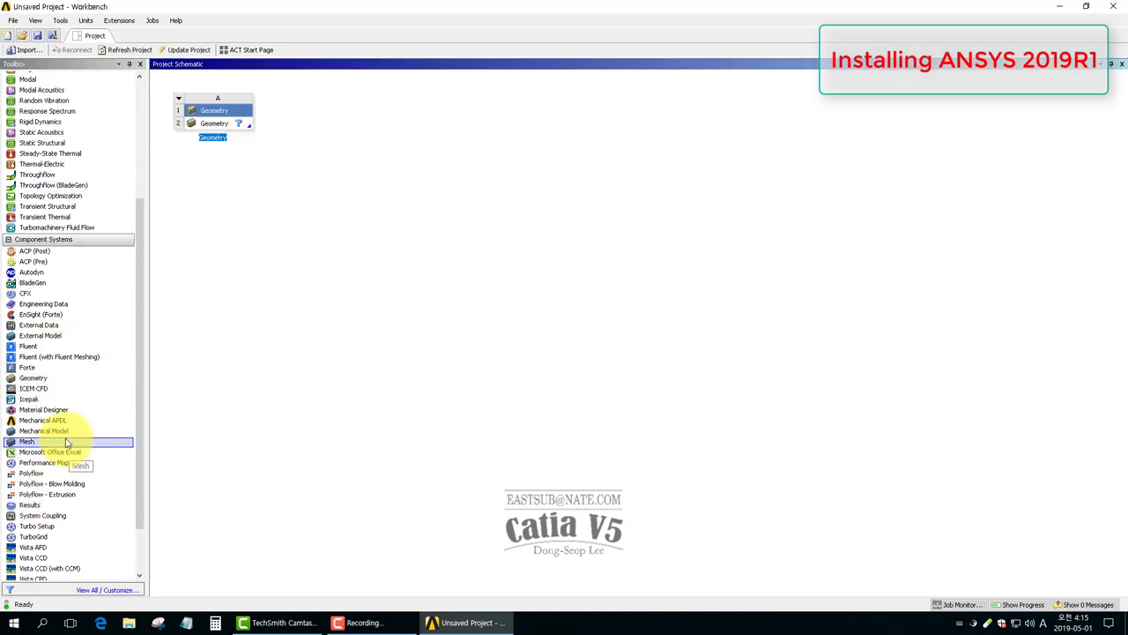
pyautogui.moveTo(64, 438); pyautogui.dragTo(208, 173)
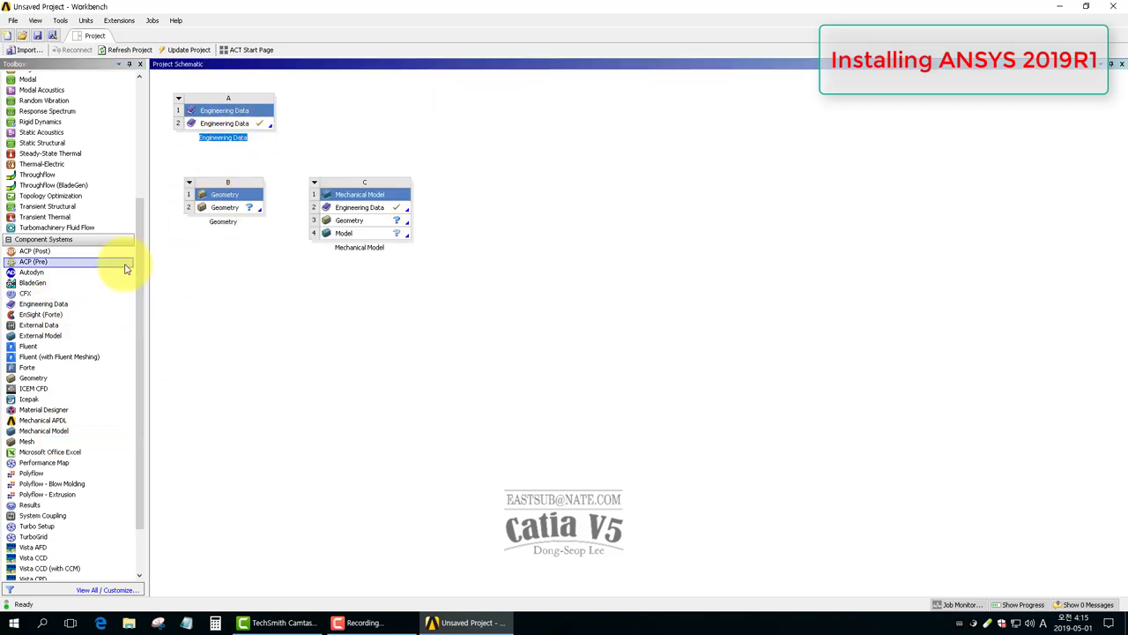
pyautogui.moveTo(239, 131); pyautogui.dragTo(322, 214)
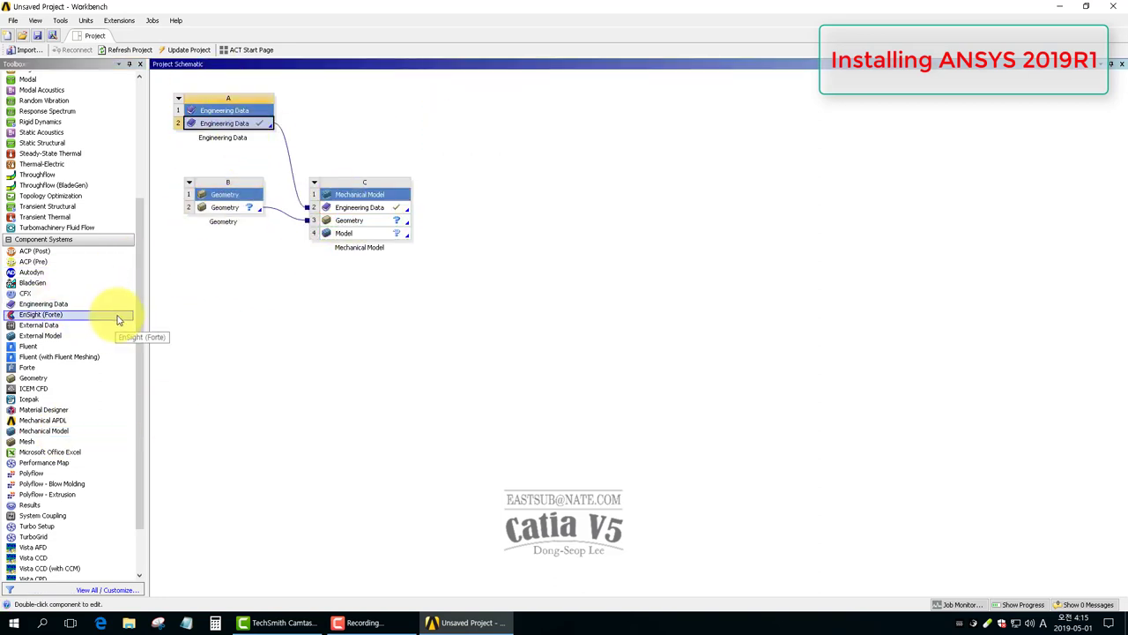
# - Add a Static Structural analysis system that shares the Mechanical Model's Engineering Data, Geometry and Model cells
pyautogui.moveTo(138, 363); pyautogui.dragTo(141, 181)
pyautogui.moveTo(114, 323); pyautogui.dragTo(373, 242)
# - Save the project as 2019-05-01 in the +ANSYS_DATA folder on the YOUTUBE_DATA (Y:) drive
pyautogui.click(12, 21)
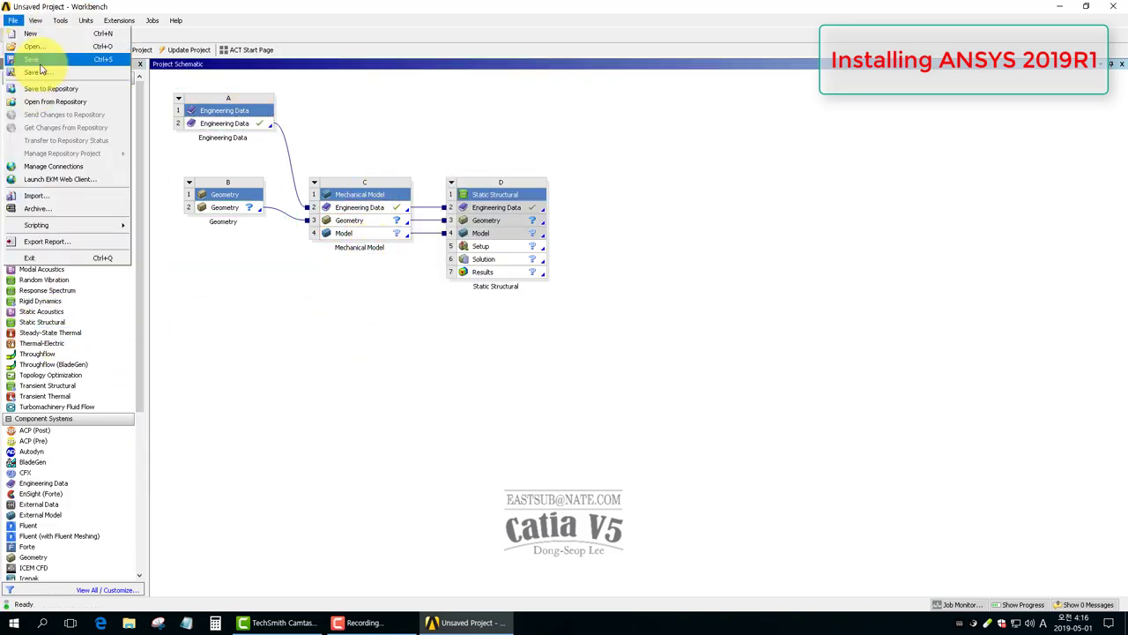
pyautogui.click(35, 67)
pyautogui.click(56, 213)
pyautogui.click(60, 227)
pyautogui.doubleClick(145, 131)
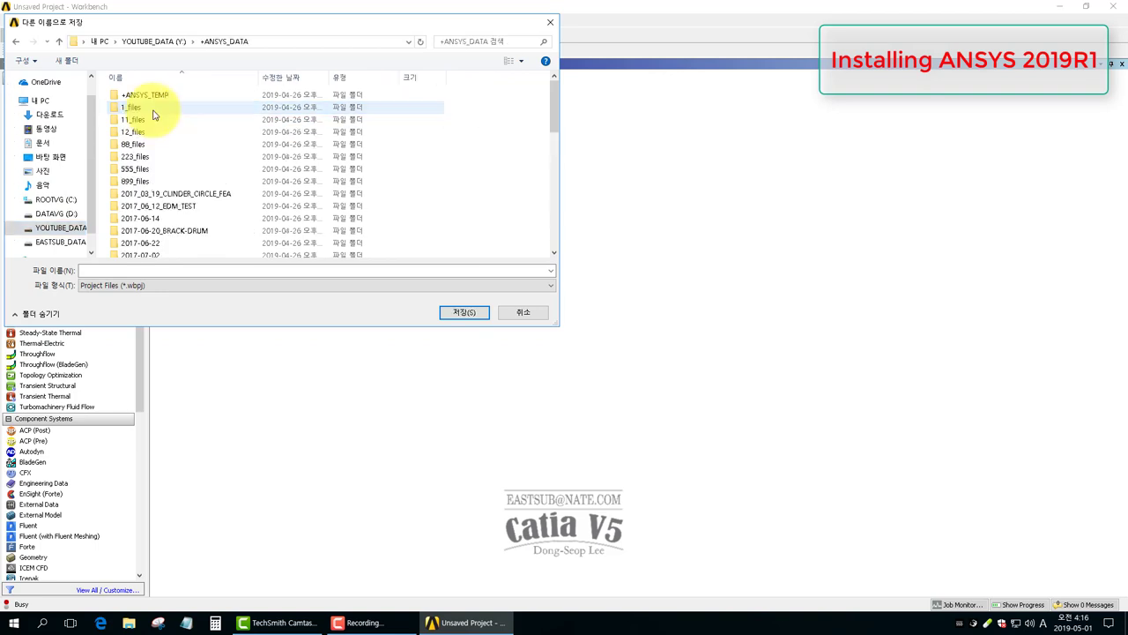
pyautogui.write('2019-05-01')
pyautogui.press('Return')
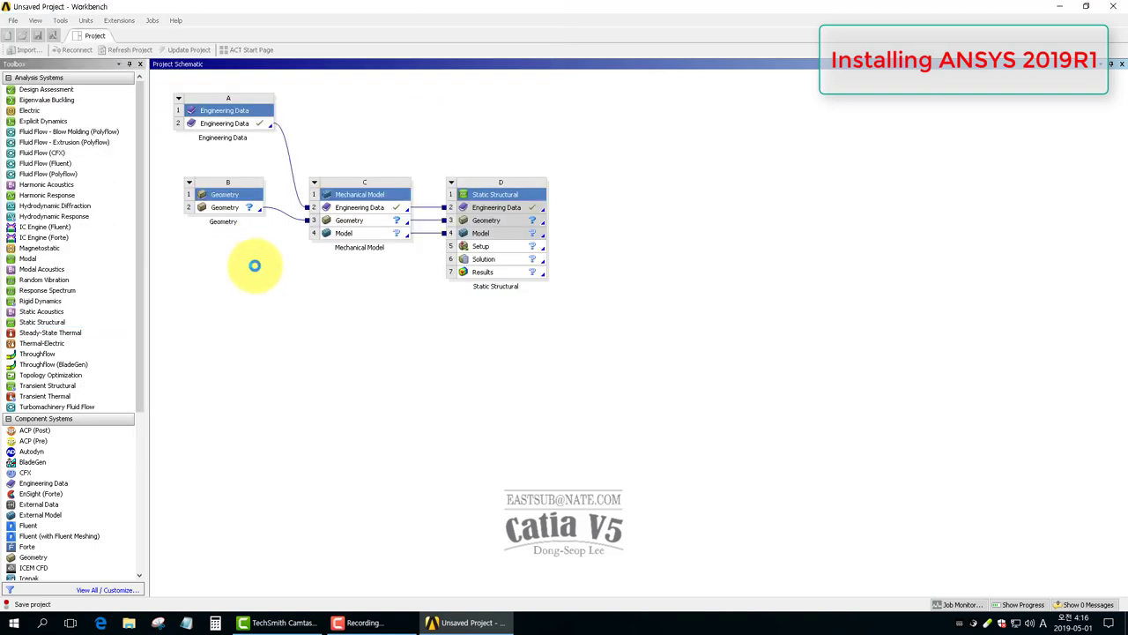
# - View the About ANSYS Workbench product details and close the dialog
pyautogui.click(175, 20)
pyautogui.click(204, 120)
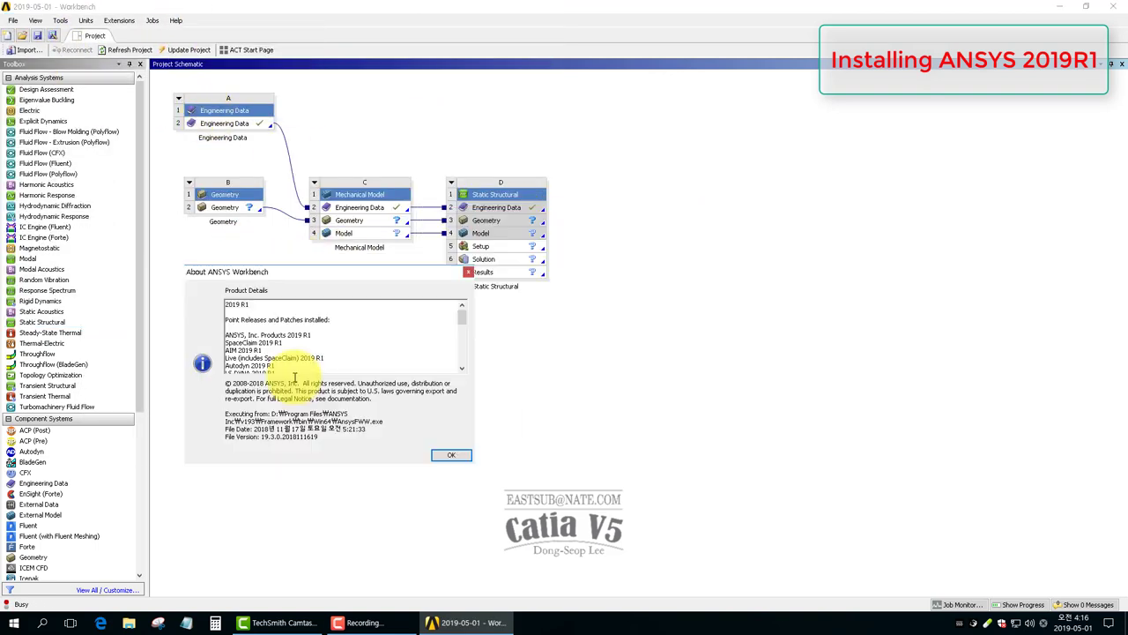
pyautogui.click(449, 454)
# - Exit Workbench
pyautogui.click(12, 20)
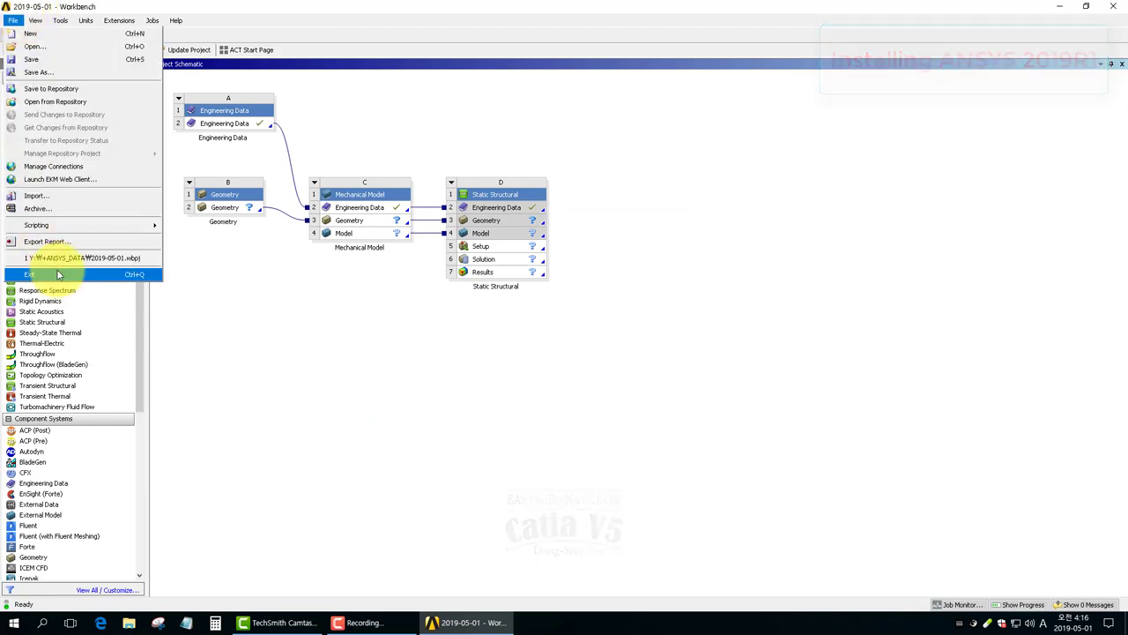